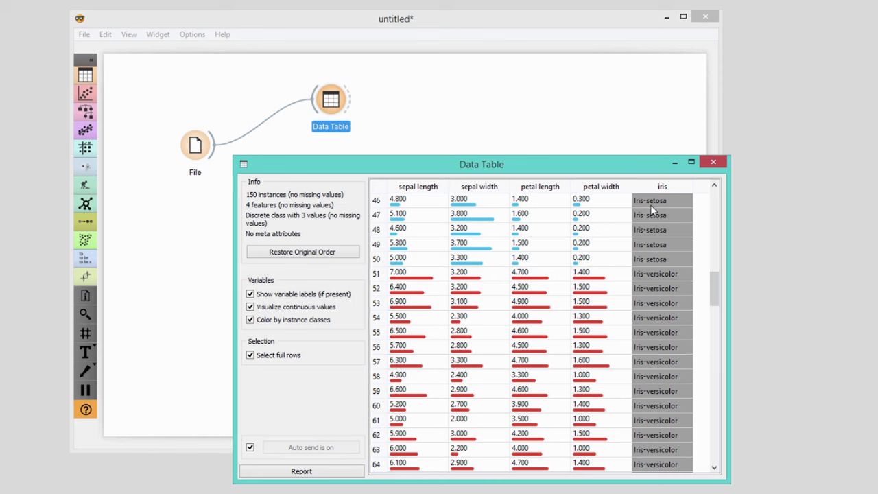
# Step: Scroll down through the iris rows in the Data Table window
pyautogui.moveTo(713, 278); pyautogui.dragTo(726, 351)
# Step: Close the iris table and add a Logistic Regression learner to the canvas
pyautogui.click(723, 166)
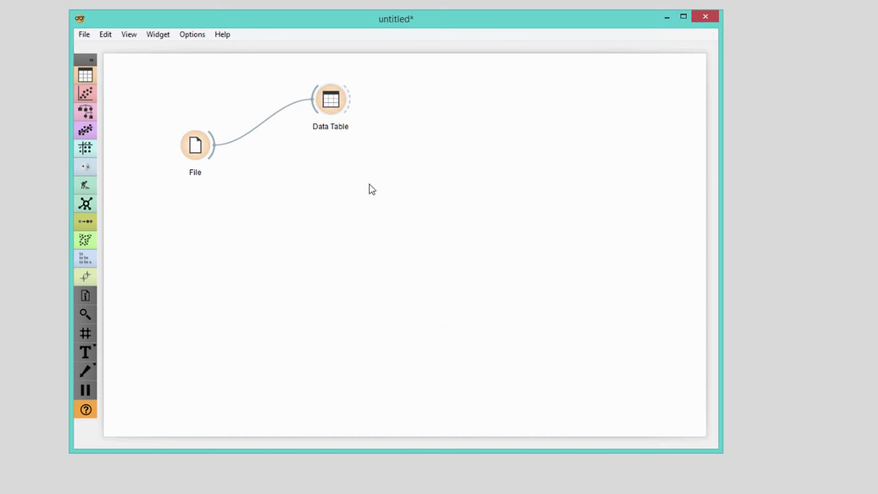
pyautogui.rightClick(227, 229)
pyautogui.moveTo(241, 311)
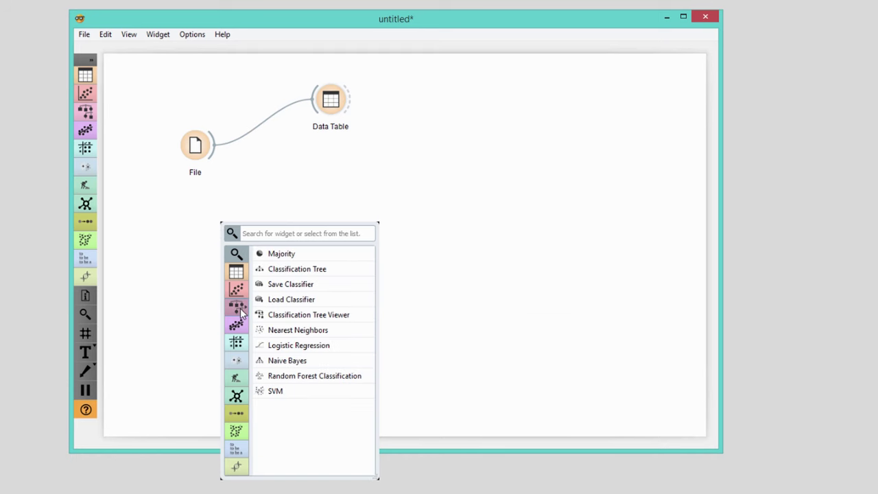
pyautogui.click(276, 345)
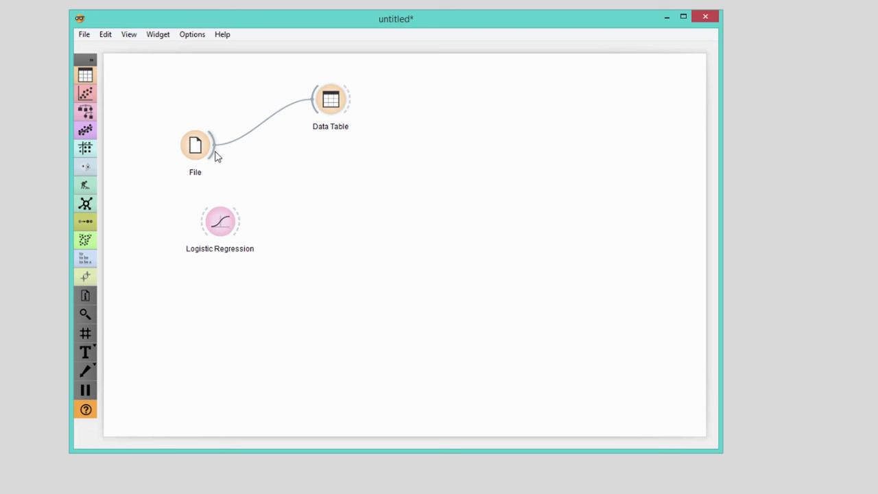
# Step: Feed File data and Logistic Regression into a new Test & Score and view its scores
pyautogui.moveTo(215, 154); pyautogui.dragTo(327, 177)
pyautogui.write('test')
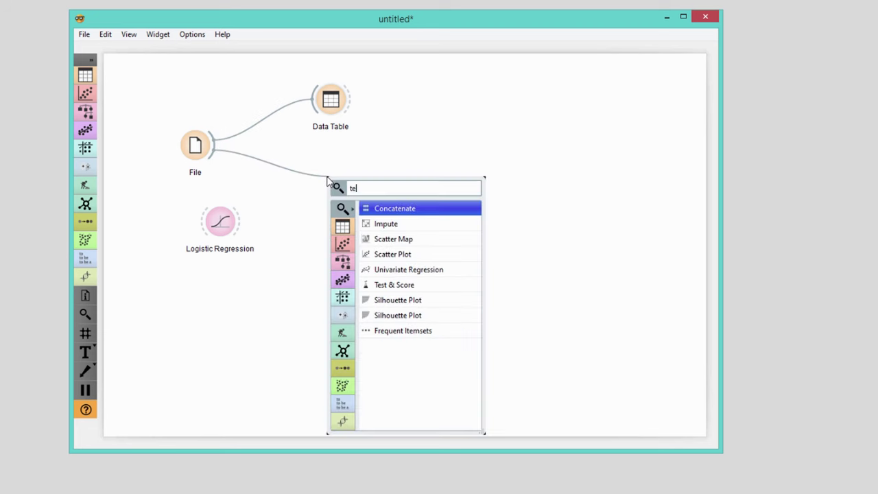
pyautogui.click(402, 208)
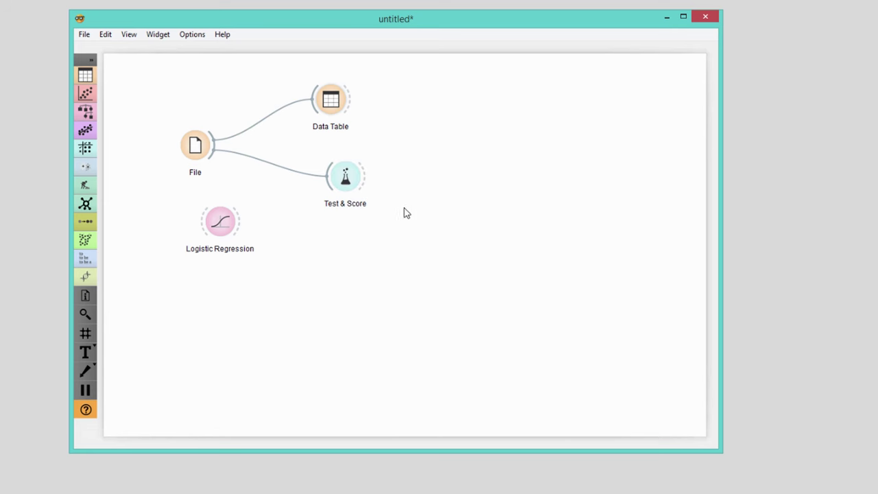
pyautogui.moveTo(241, 228); pyautogui.dragTo(334, 190)
pyautogui.click(457, 291)
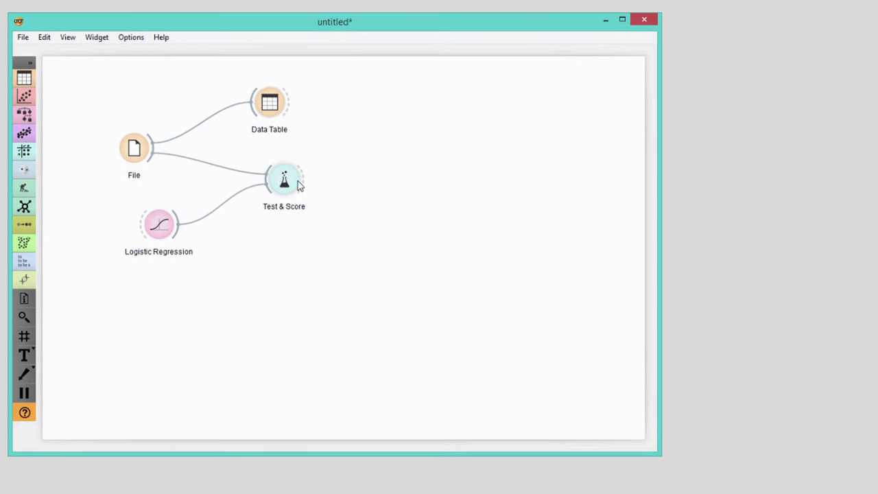
pyautogui.doubleClick(316, 179)
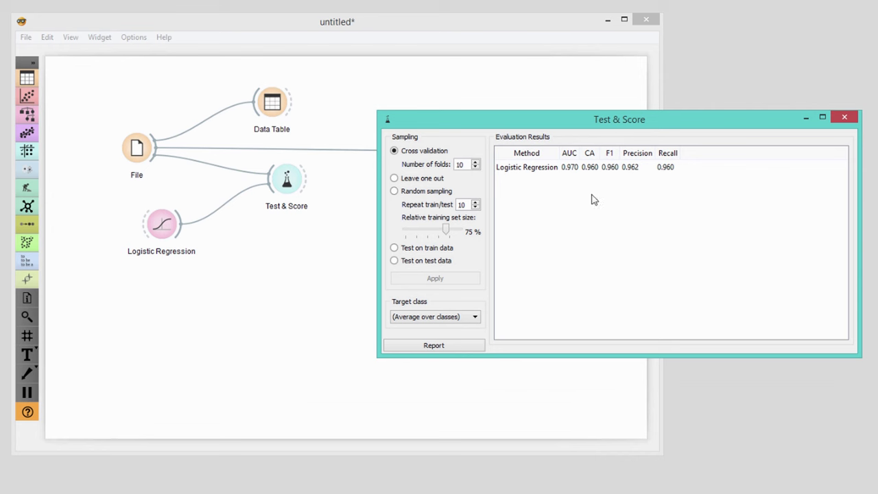
# Step: Add a Confusion Matrix fed by Test & Score and select its six misclassified flowers
pyautogui.click(338, 221)
pyautogui.moveTo(307, 188); pyautogui.dragTo(398, 195)
pyautogui.write('co')
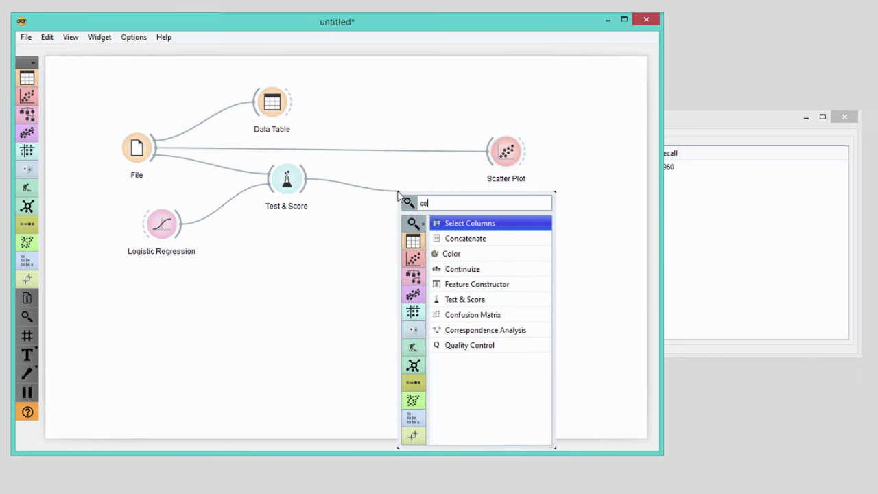
pyautogui.write('nf')
pyautogui.click(458, 223)
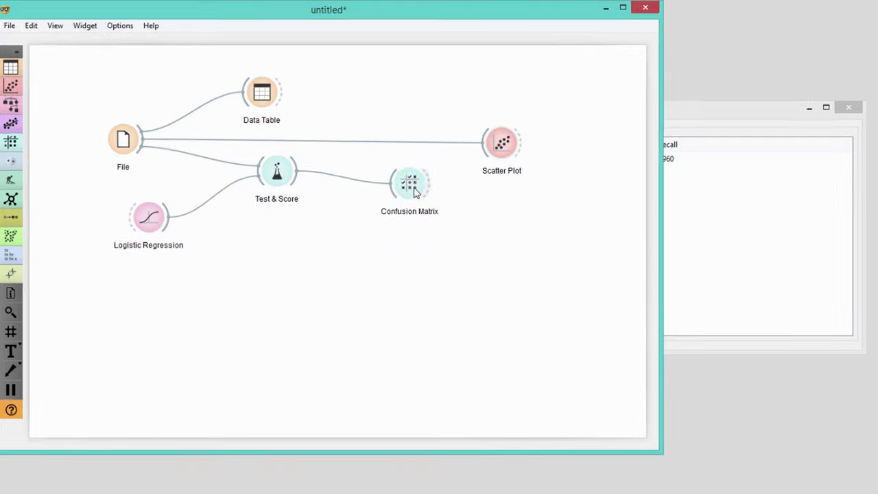
pyautogui.doubleClick(414, 193)
pyautogui.click(499, 68)
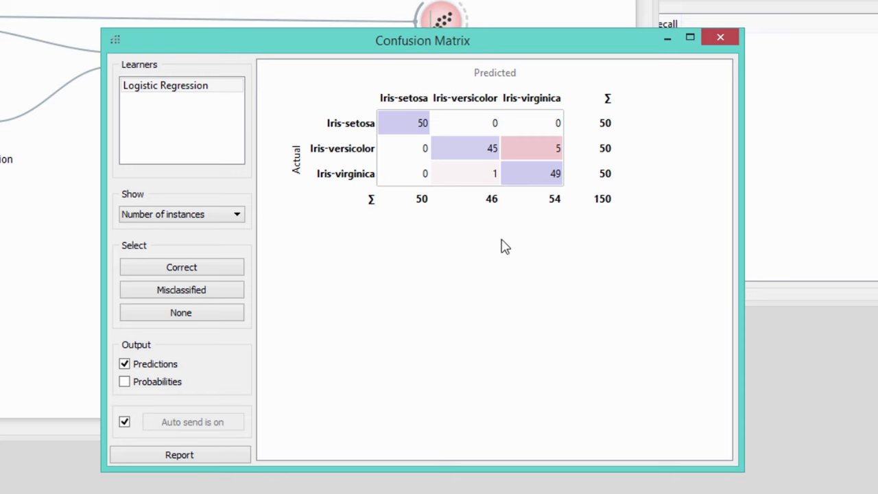
pyautogui.click(192, 293)
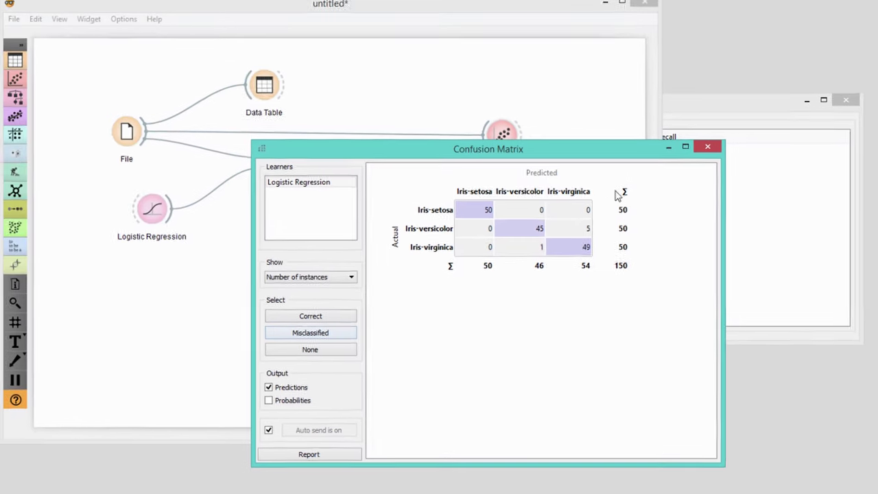
# Step: Send the misclassified flowers to a new Data Table showing the Logistic Regression predictions
pyautogui.click(667, 88)
pyautogui.moveTo(429, 180); pyautogui.dragTo(480, 234)
pyautogui.write('data')
pyautogui.click(511, 296)
pyautogui.doubleClick(460, 226)
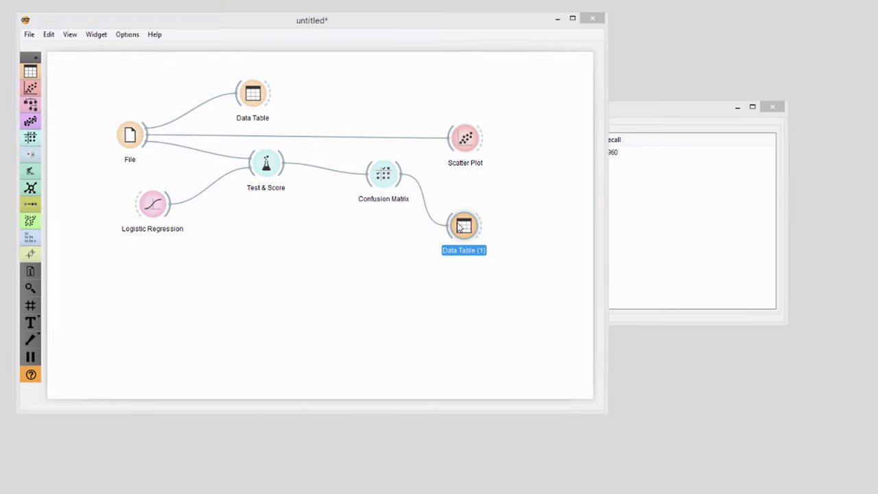
pyautogui.moveTo(678, 278); pyautogui.dragTo(719, 279)
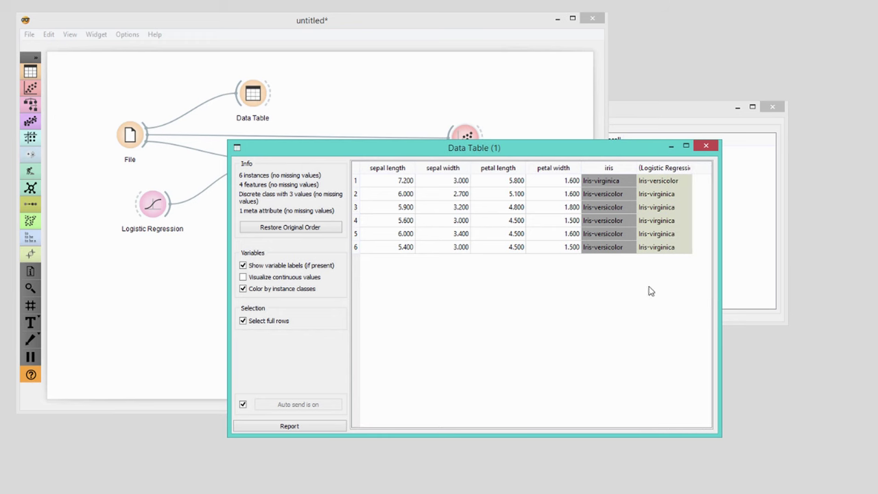
# Step: Link the Confusion Matrix's selected instances to the Scatter Plot as well
pyautogui.click(706, 145)
pyautogui.click(480, 189)
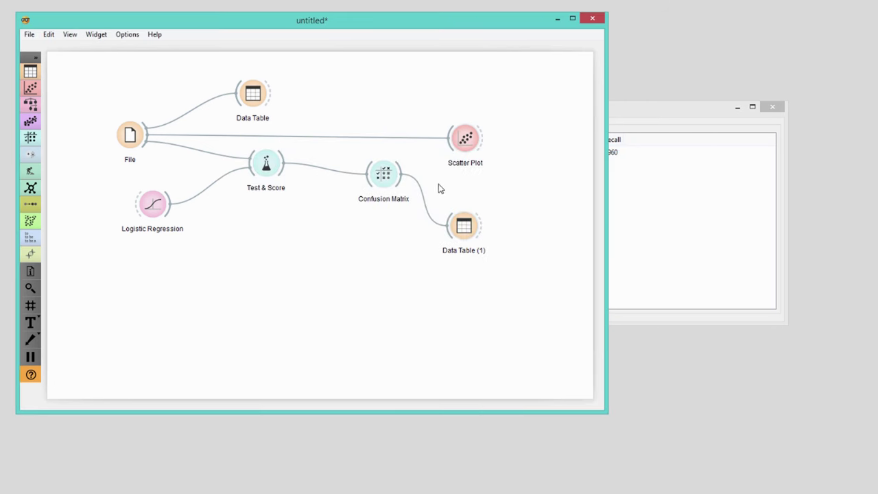
pyautogui.moveTo(403, 177); pyautogui.dragTo(460, 140)
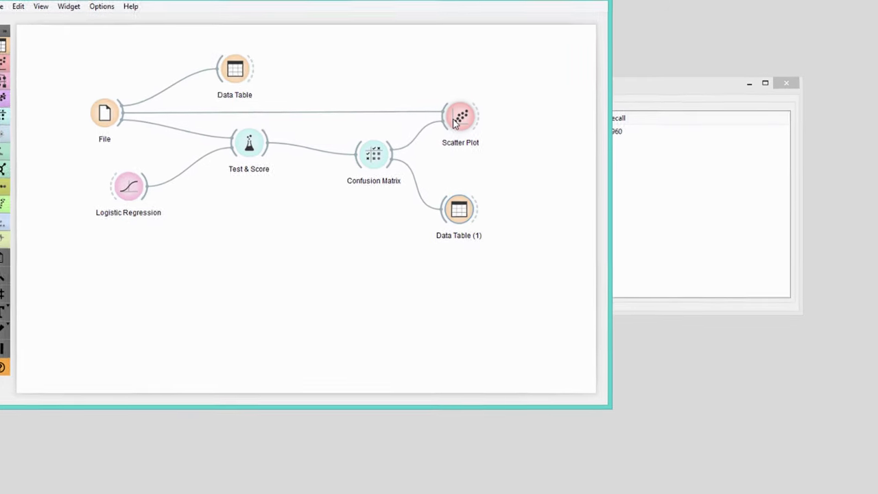
# Step: Apply the top-ranked petal width vs petal length projection and move the species legend lower
pyautogui.doubleClick(454, 121)
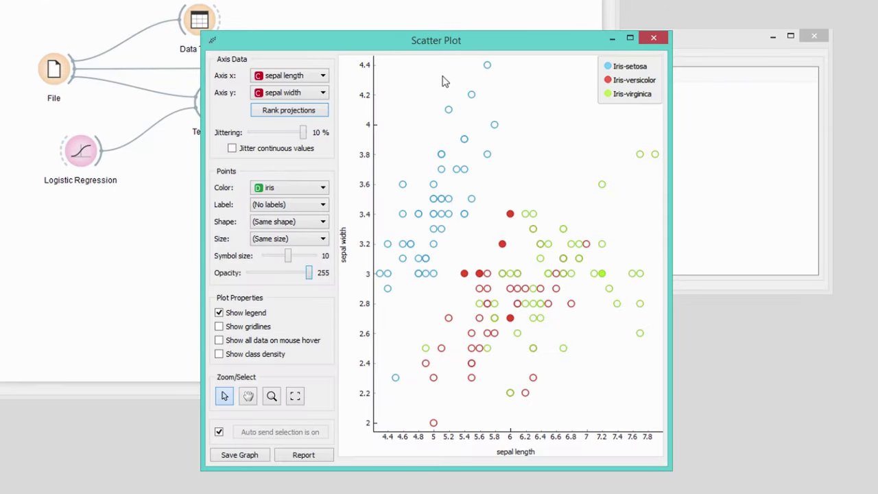
pyautogui.click(312, 110)
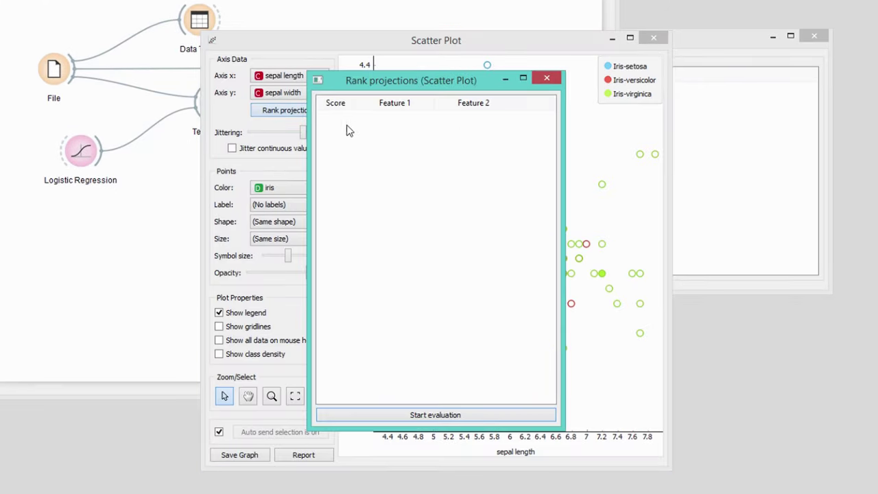
pyautogui.click(402, 416)
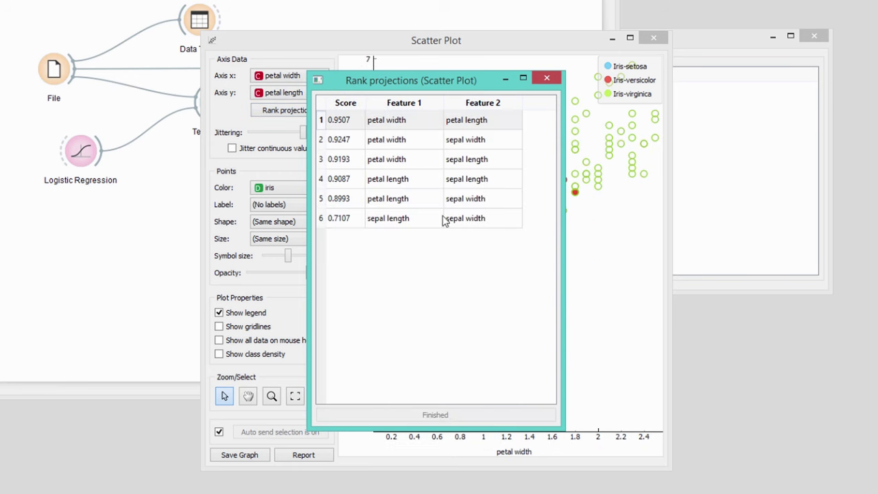
pyautogui.click(540, 81)
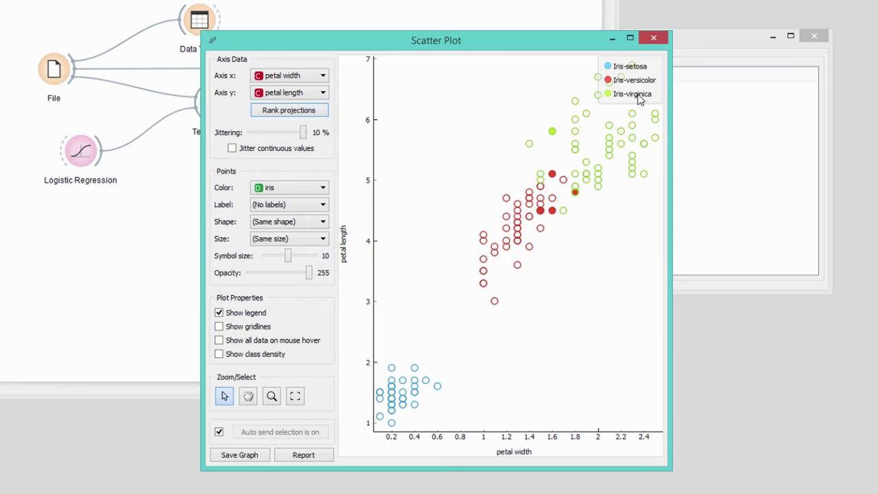
pyautogui.moveTo(652, 76); pyautogui.dragTo(647, 225)
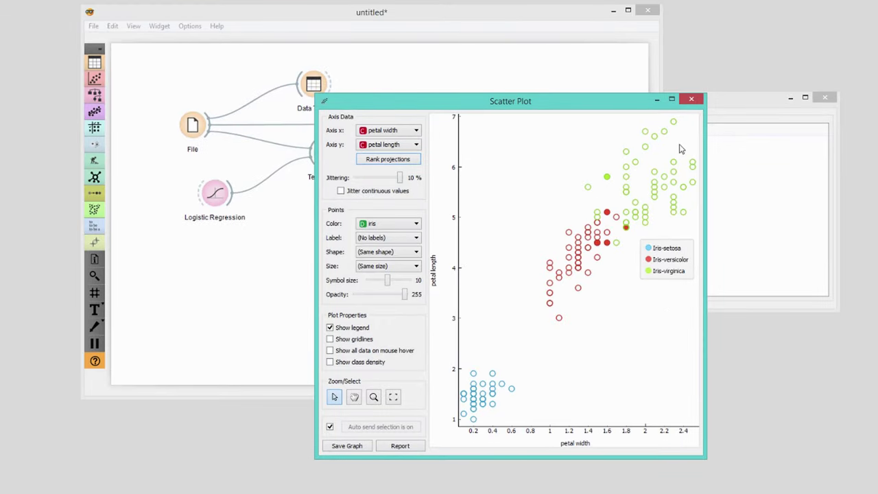
pyautogui.click(690, 99)
# Step: Connect a Random Forest Classification learner to Test & Score, scoring AUC 0.965, CA 0.953
pyautogui.click(203, 259)
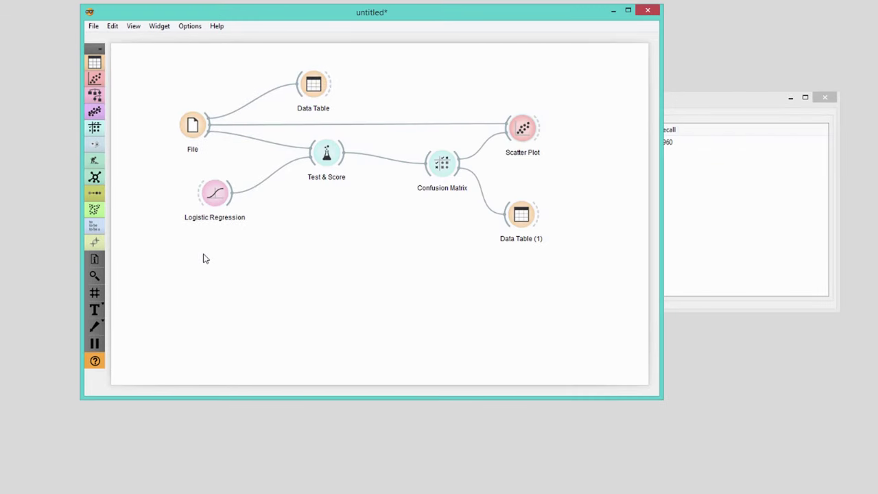
pyautogui.rightClick(203, 258)
pyautogui.click(216, 329)
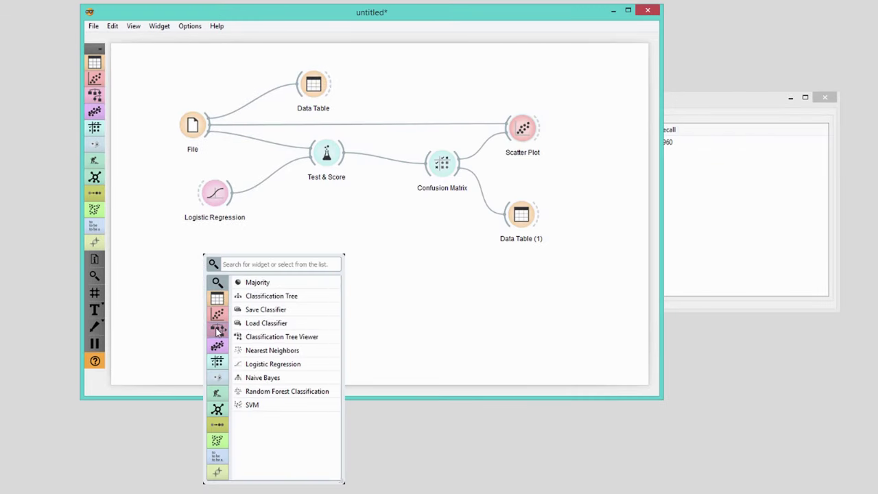
pyautogui.click(264, 390)
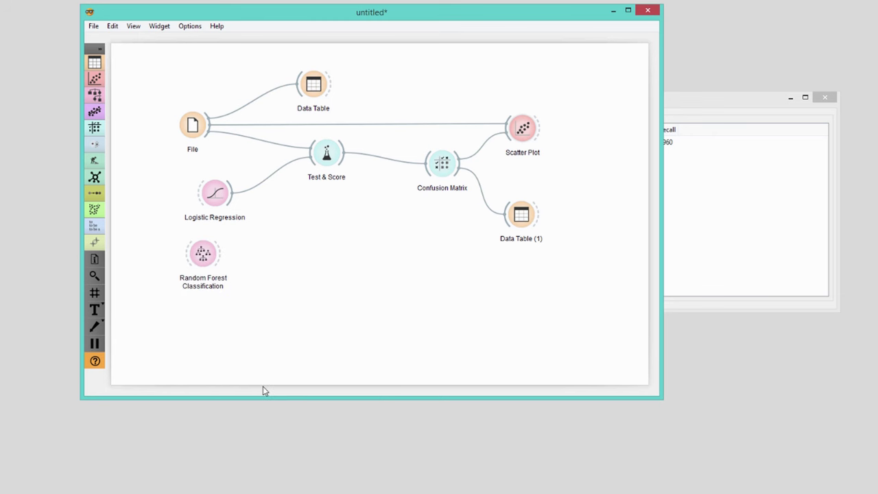
pyautogui.moveTo(230, 259); pyautogui.dragTo(309, 165)
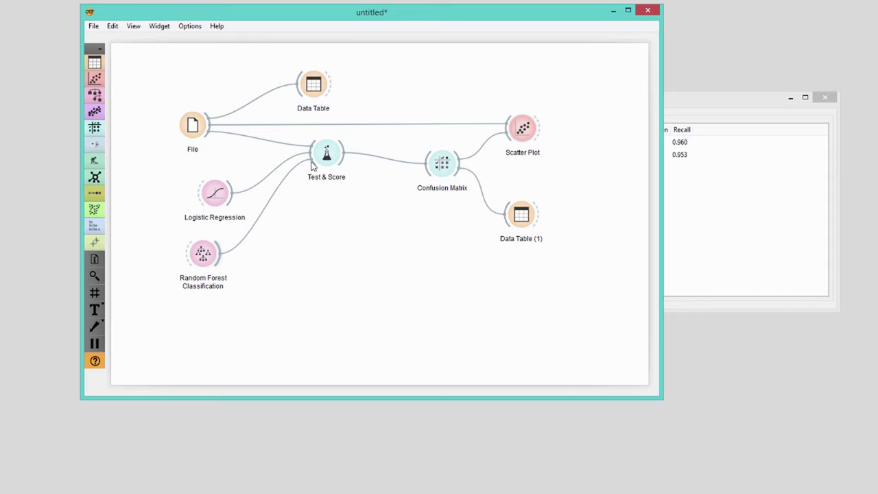
pyautogui.click(677, 107)
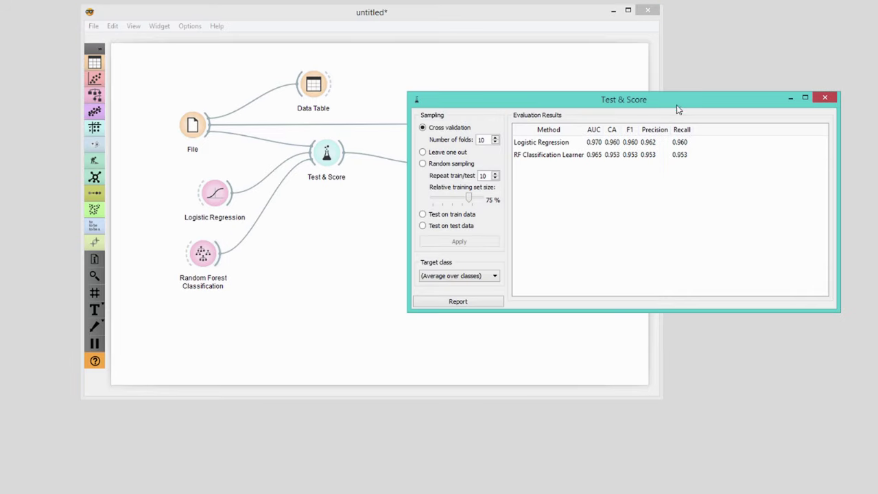